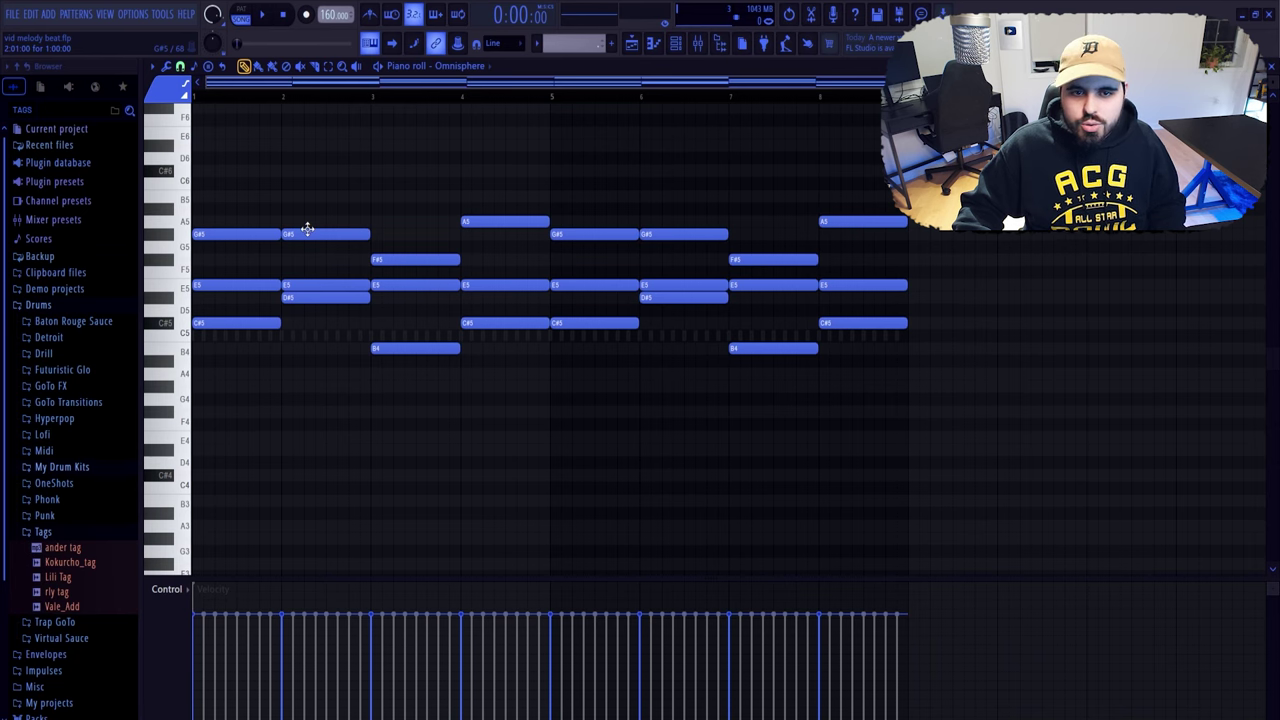
Step: Break up the first bar's chord into short alternating G#5 and E5 notes above the sustained C#5 and play it back
drag(264, 155, 940, 405)
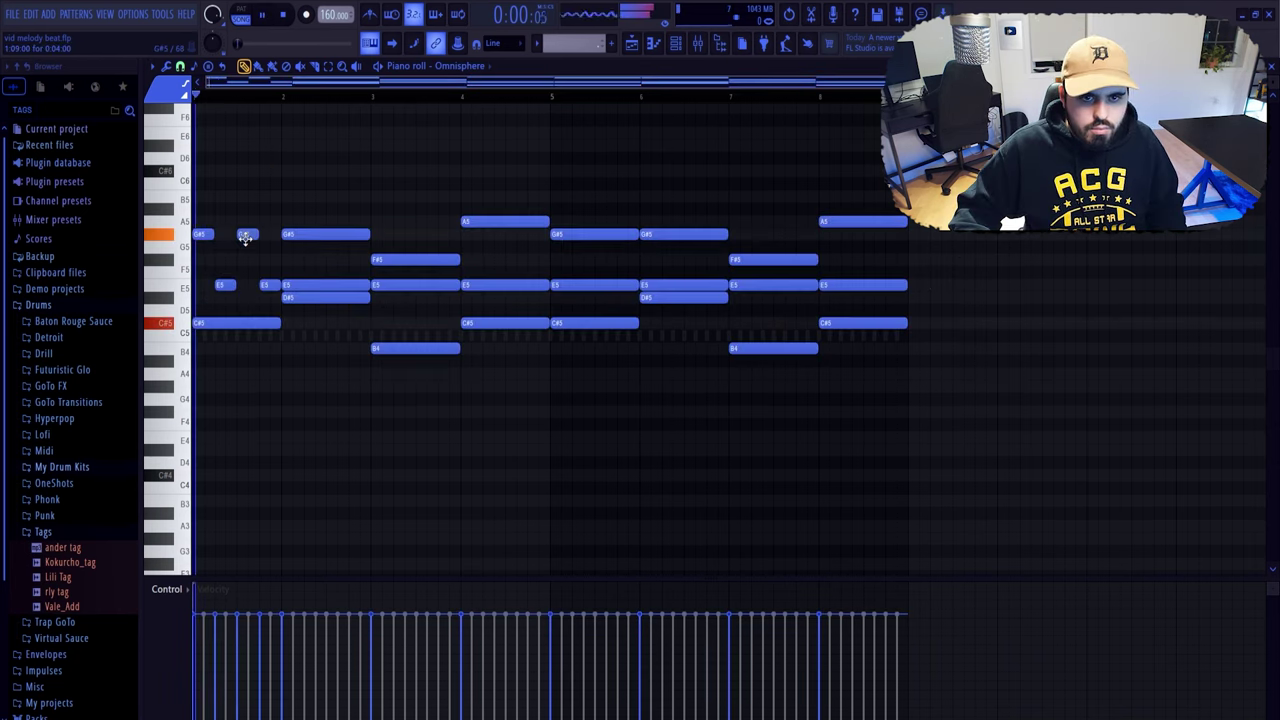
mouse_move(245, 240)
mouse_down()
mouse_move(245, 290)
mouse_move(245, 234)
mouse_up()
key(space)
key(space)
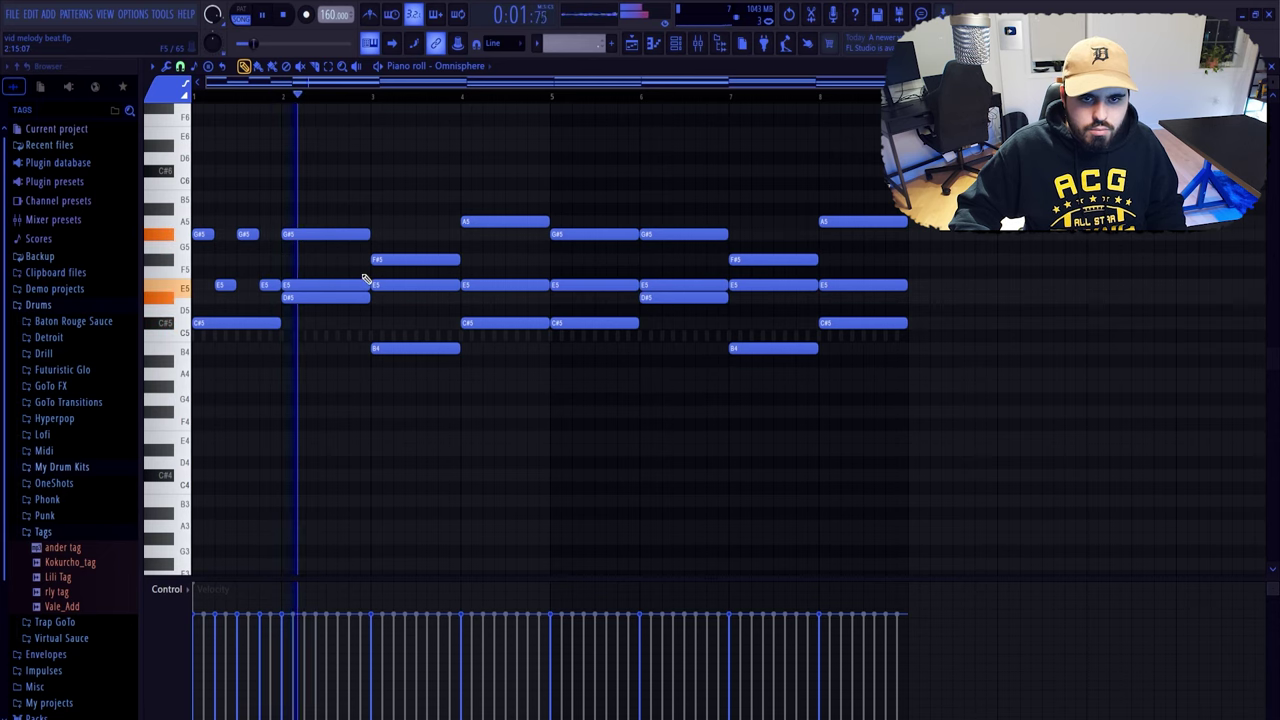
Step: Break up the second and third bars' upper chord notes into short notes, alternating E5 with G#5 in bar 2 and F#5 in bar 3
mouse_move(368, 234)
mouse_down()
mouse_move(329, 243)
mouse_move(354, 289)
mouse_up()
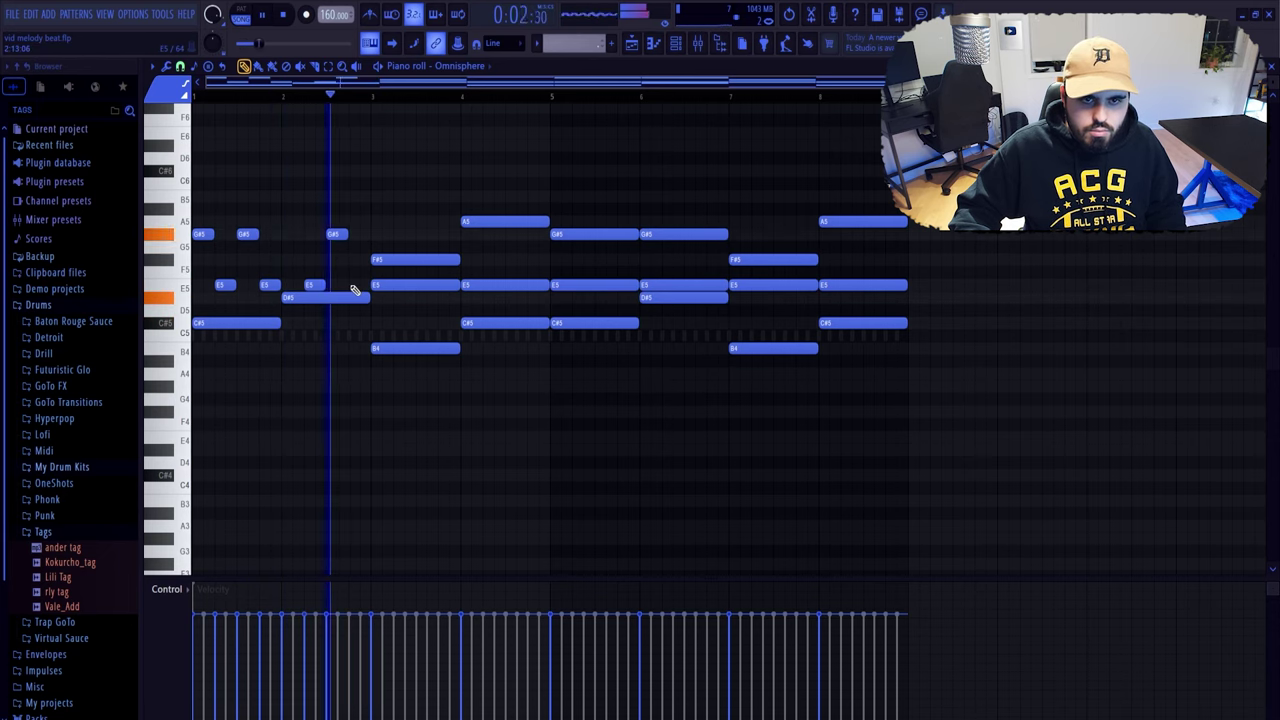
click(310, 285)
key(space)
click(384, 287)
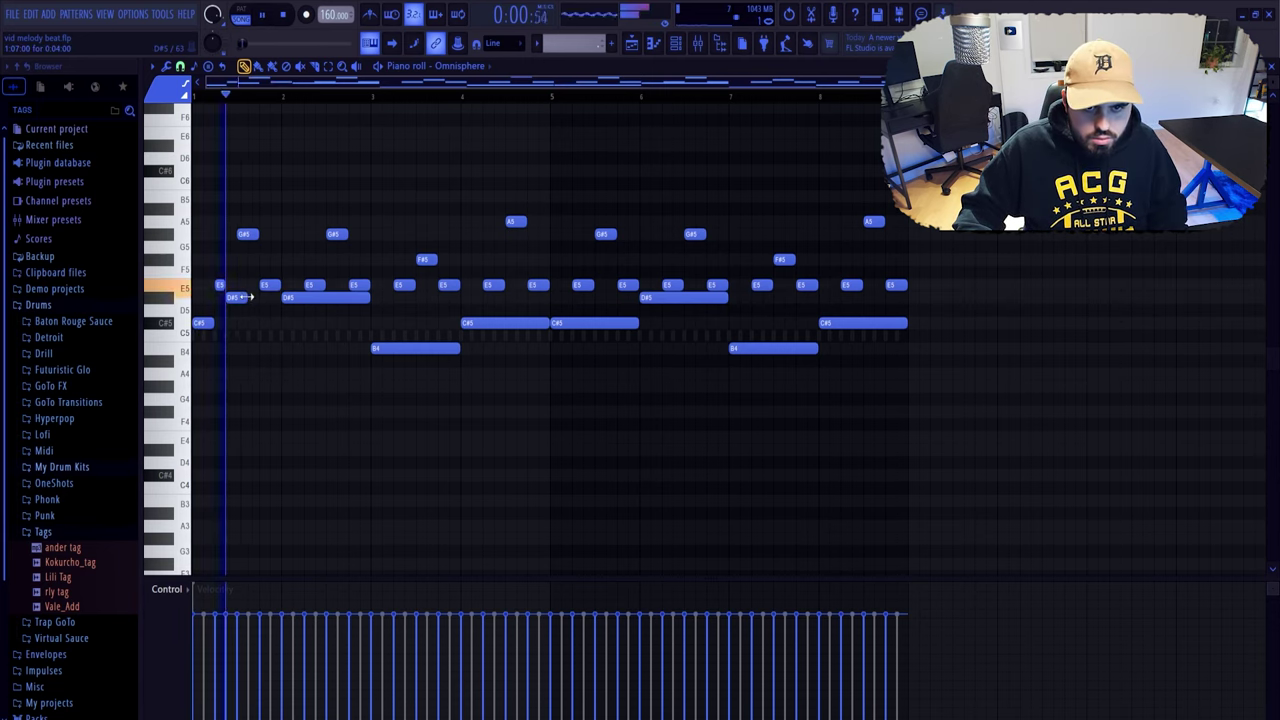
Step: Shorten the D#5 notes in bars 1 and 2 and the B4 in bar 3, and add short D#5 notes after the first E5 of bars 2 and 3
drag(248, 234, 258, 234)
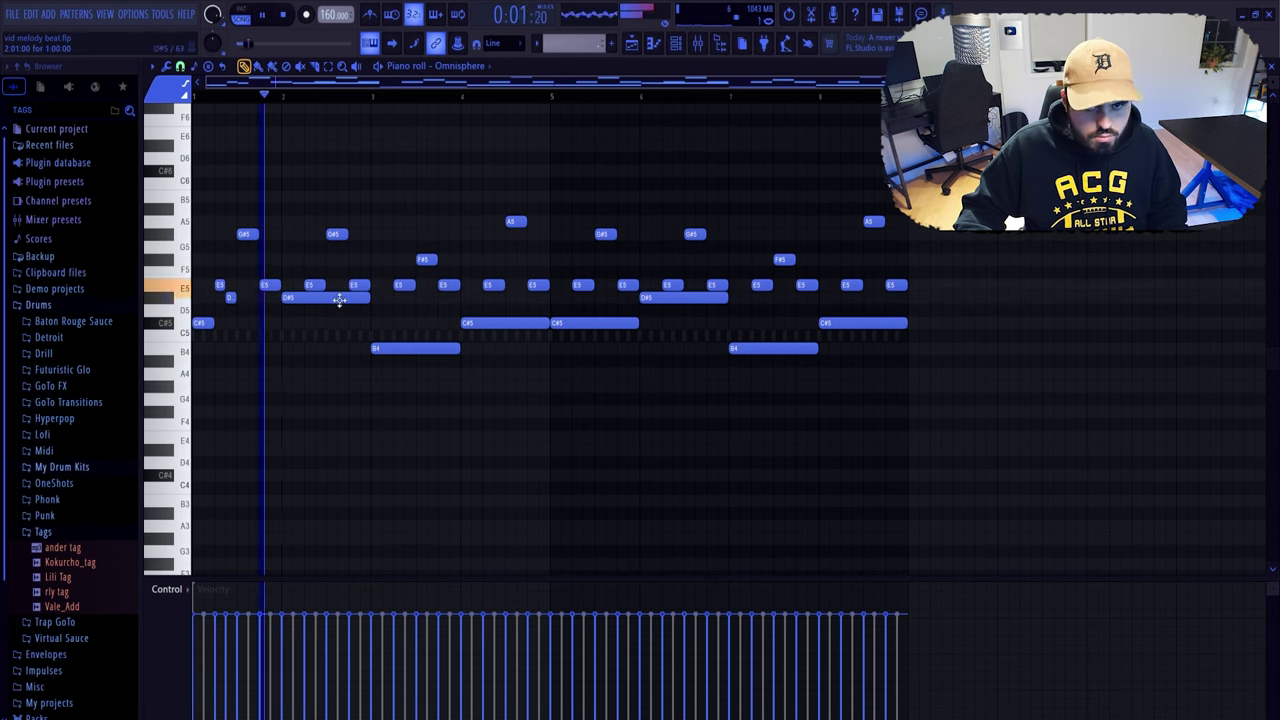
mouse_move(368, 297)
mouse_down()
mouse_move(300, 297)
mouse_move(324, 300)
mouse_up()
click(326, 298)
key(space)
click(409, 297)
drag(459, 348, 392, 348)
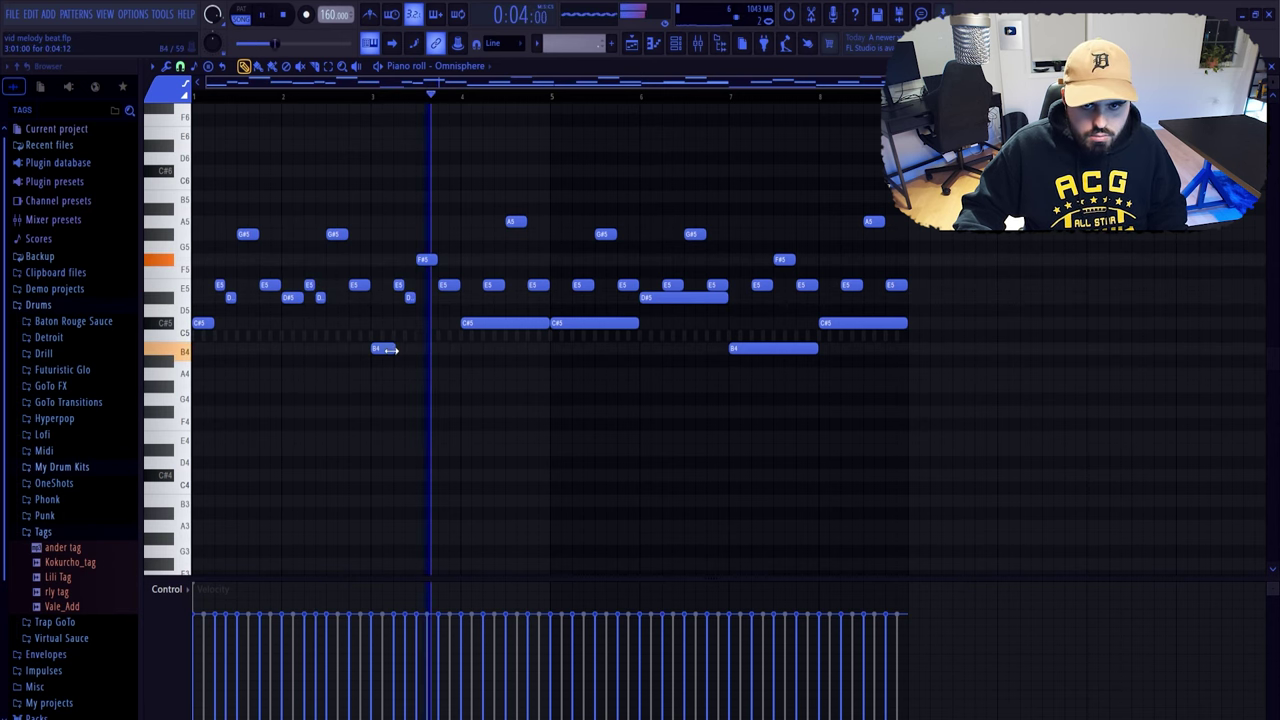
Step: Add a short D#5 note after the first E5 in bar 4 and play the melody back
key(space)
key(space)
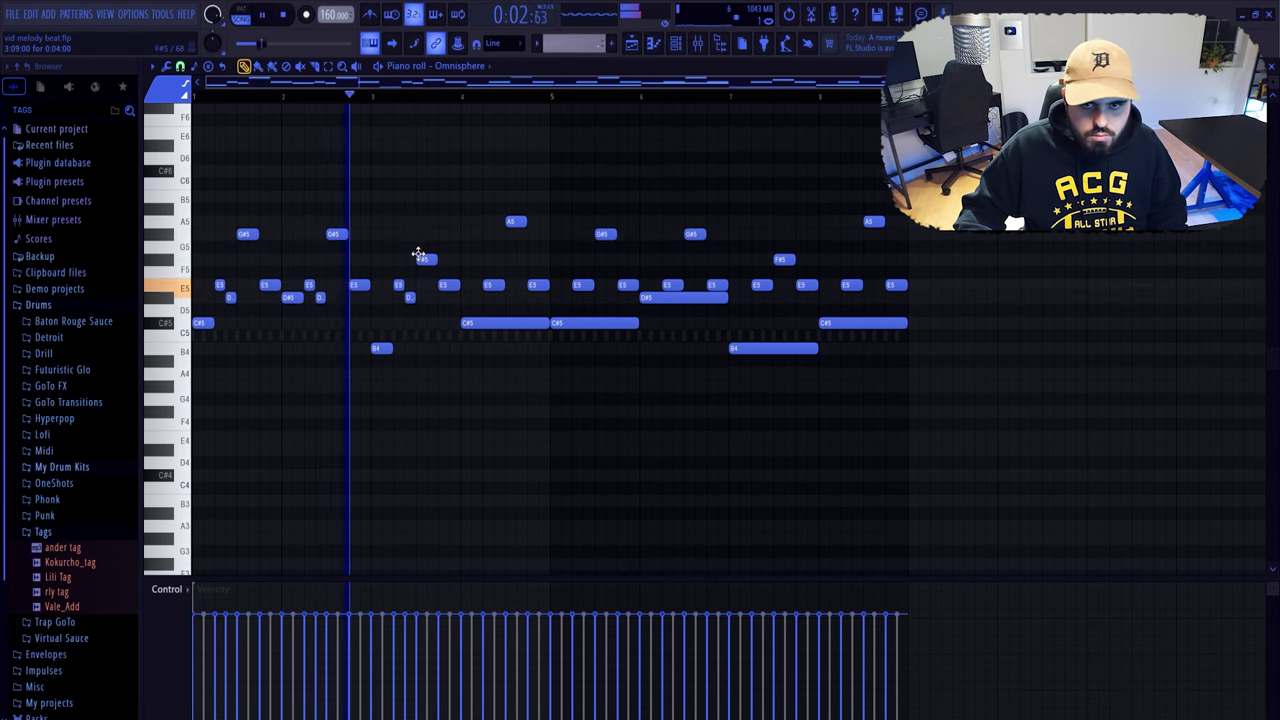
click(497, 297)
key(space)
key(space)
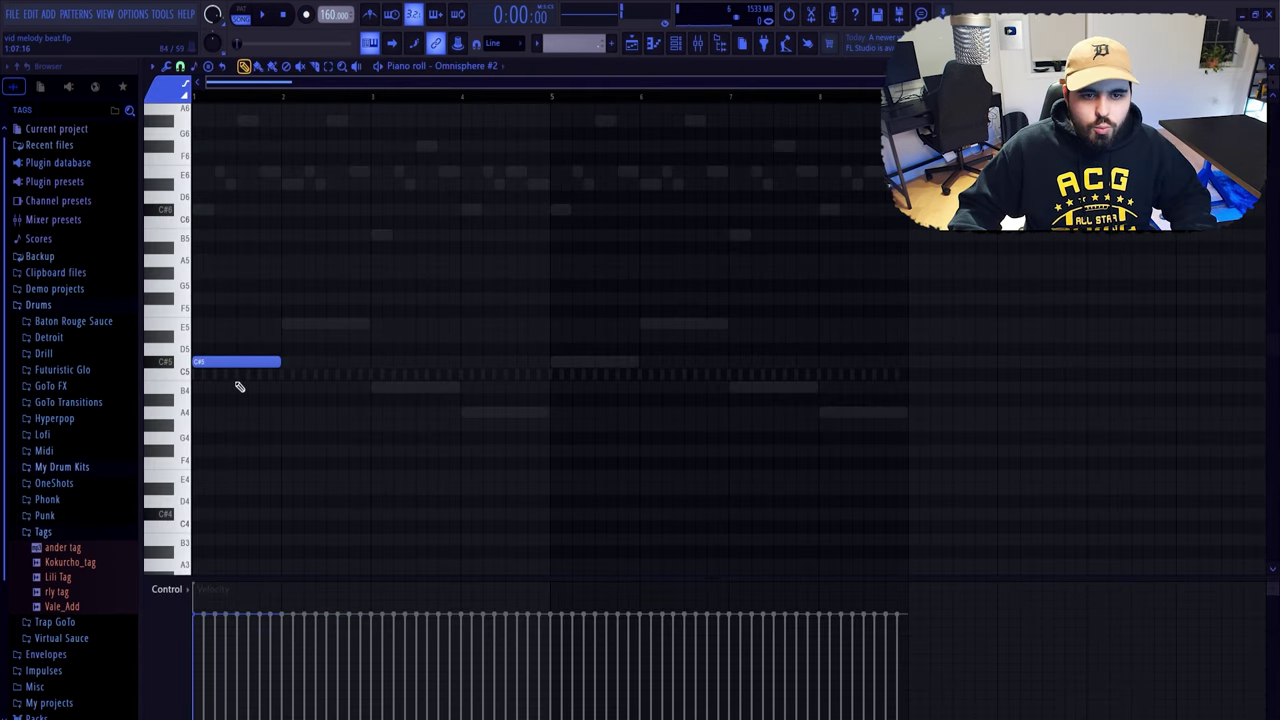
Step: Draw one-bar E5, B4 and A4 notes in bars 2 to 4 of Omnisphere #2 and a G#5 above the first bar's C#5
click(371, 389)
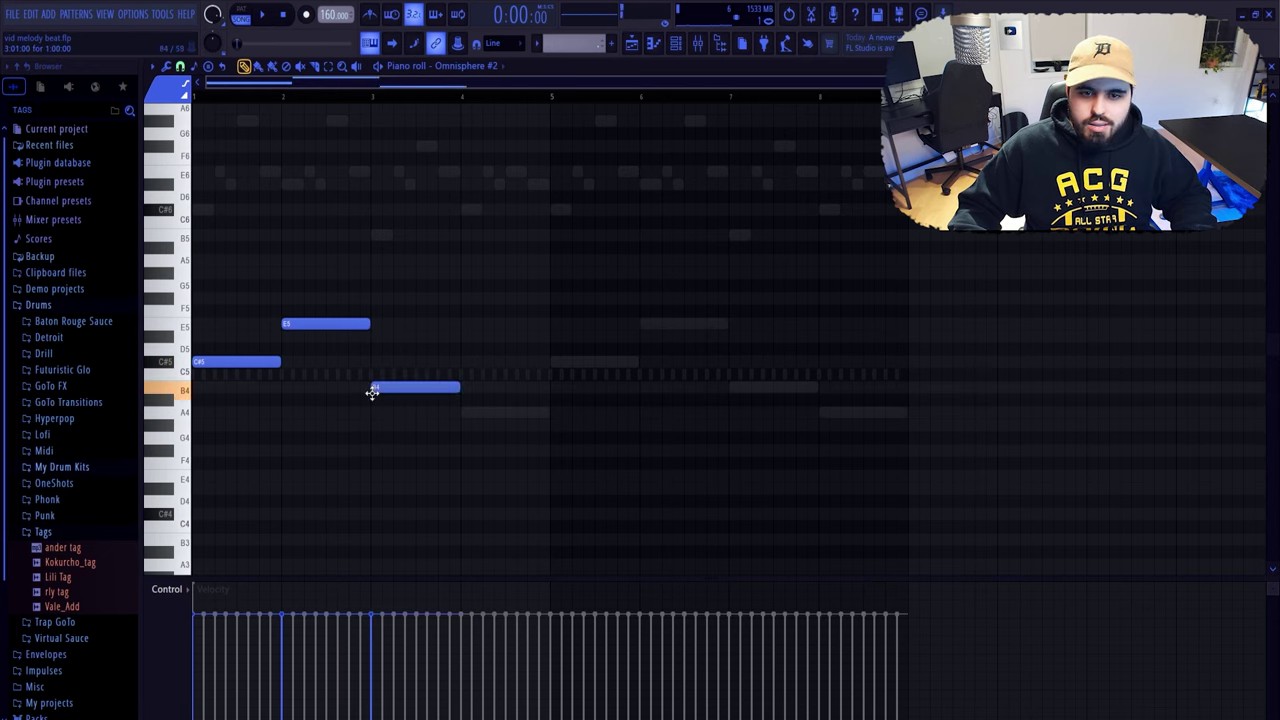
click(463, 413)
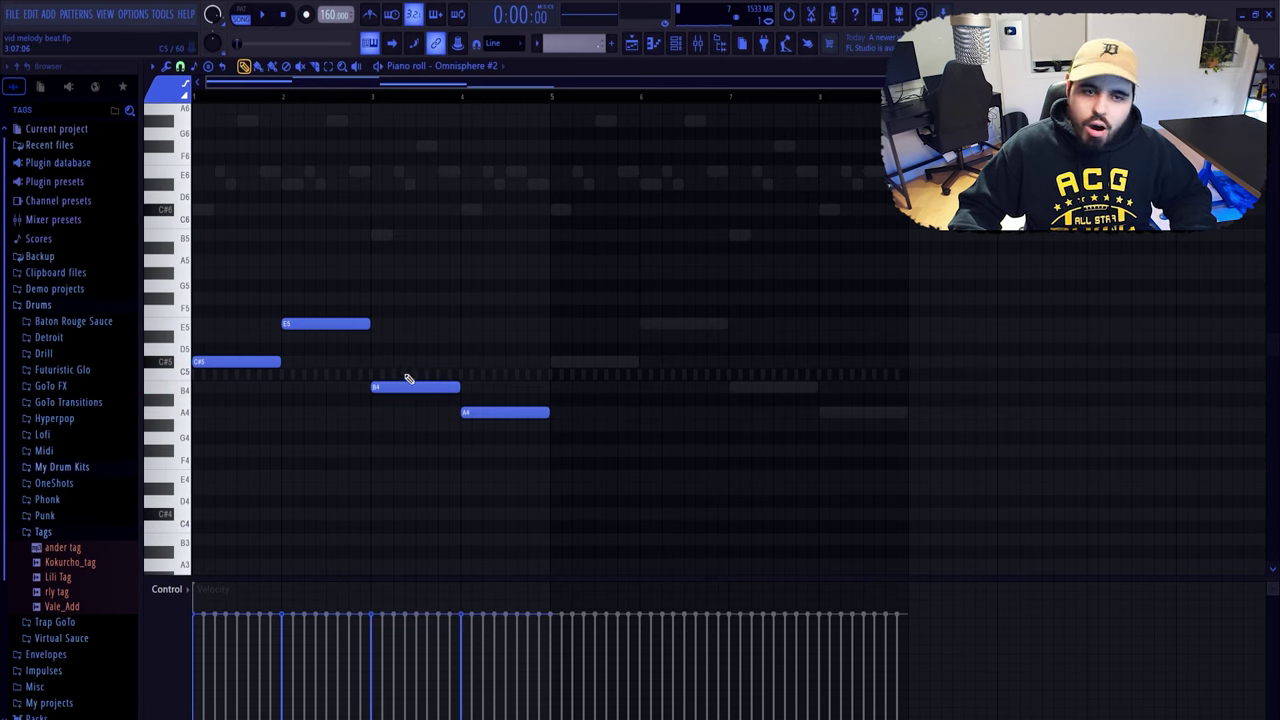
click(243, 277)
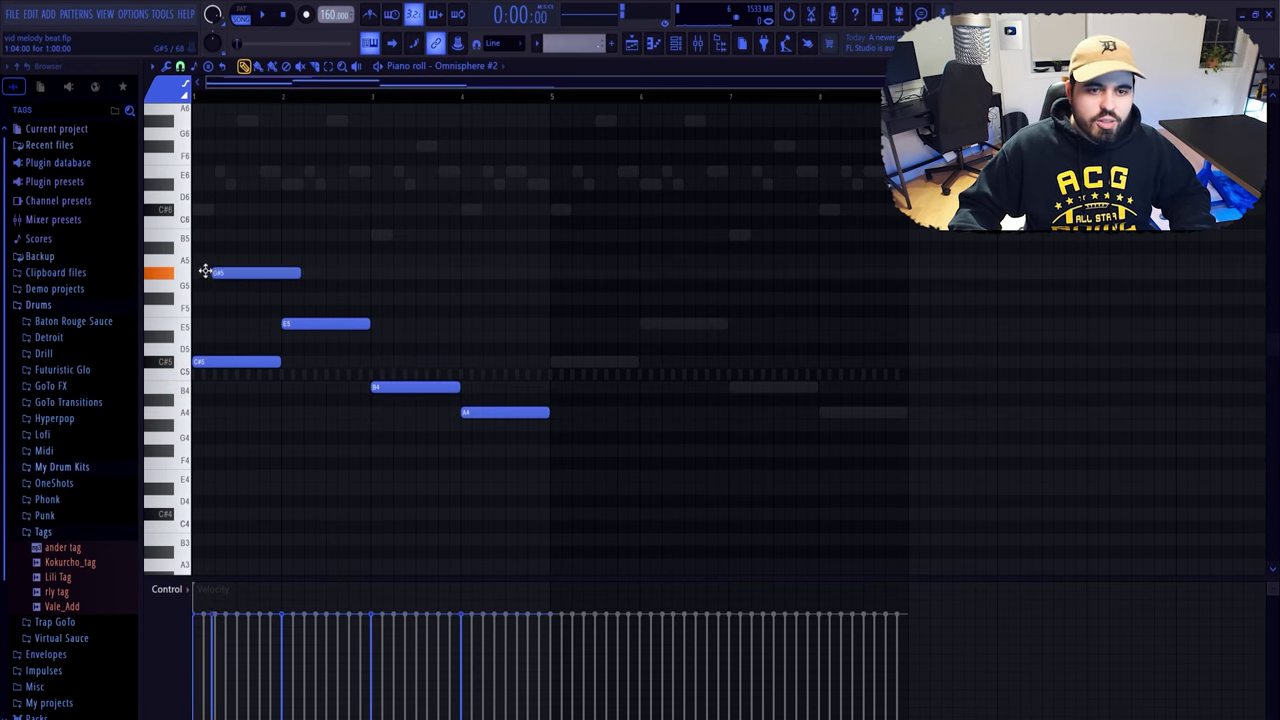
scroll(286, 251, up, 3)
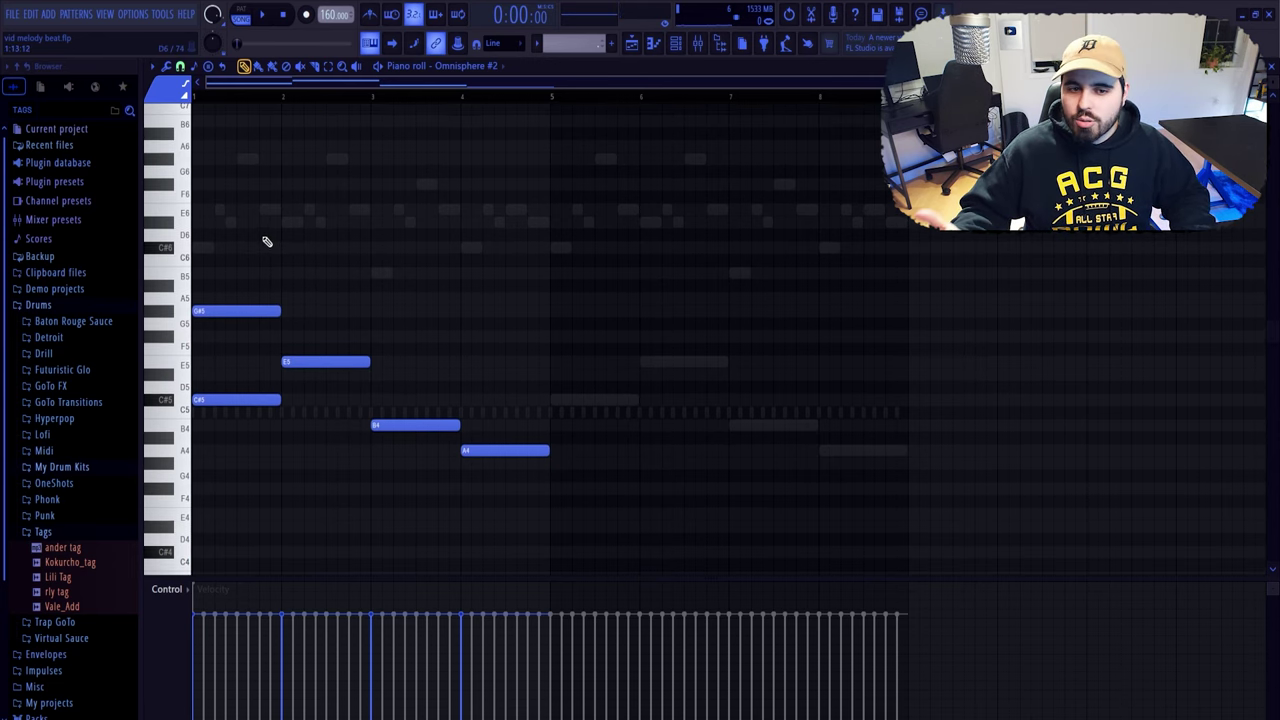
Step: Play the stacked notes of Omnisphere #2 and duplicate all four bars into bars 5 to 8
key(space)
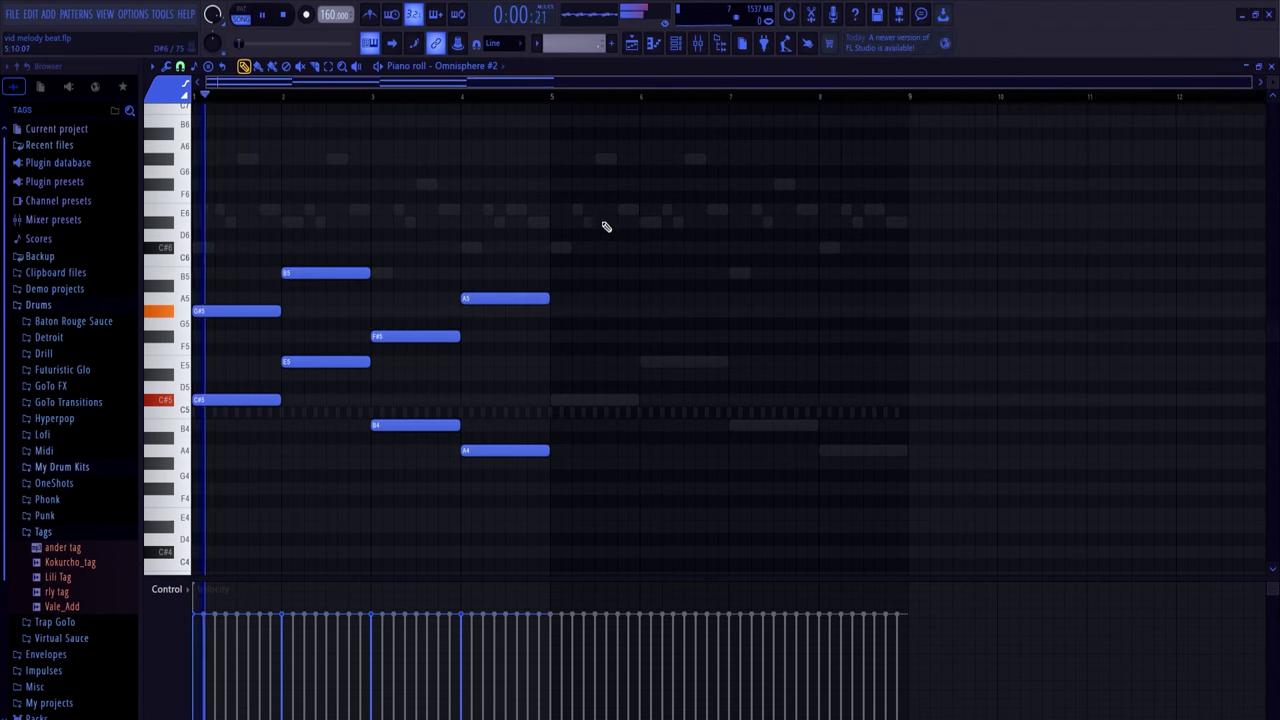
key(ctrl+a)
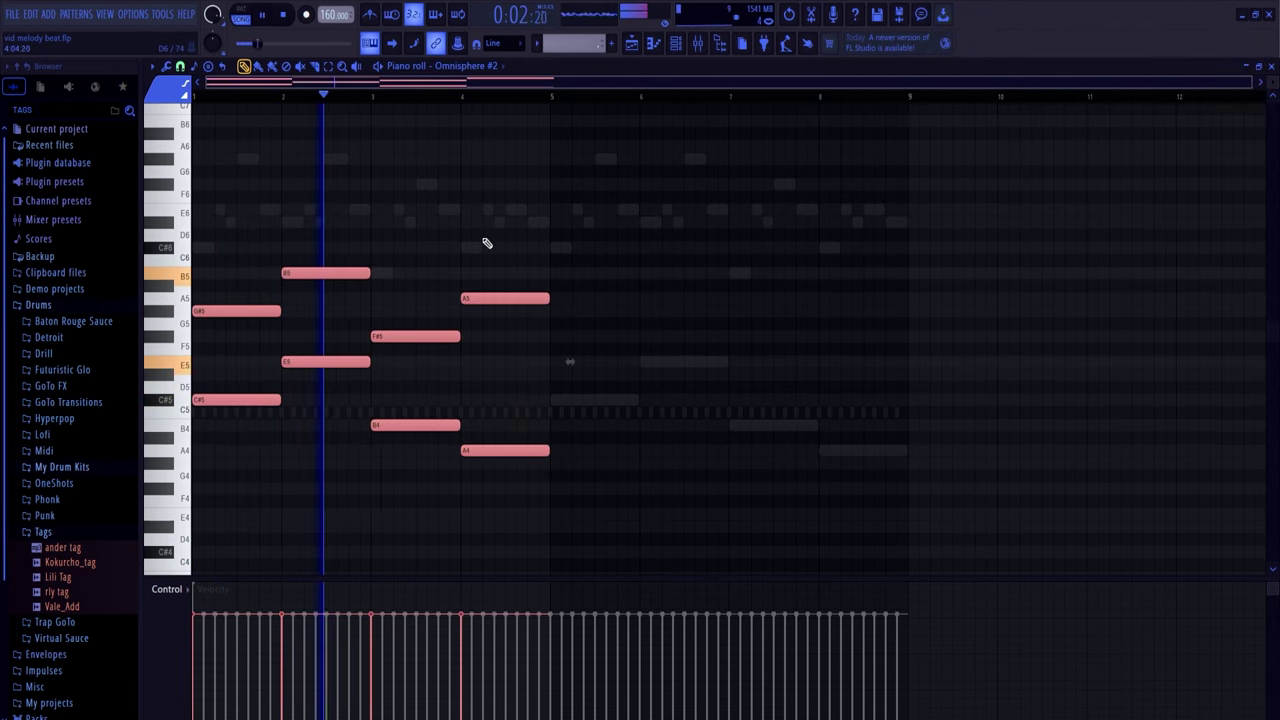
key(ctrl+b)
key(ctrl+d)
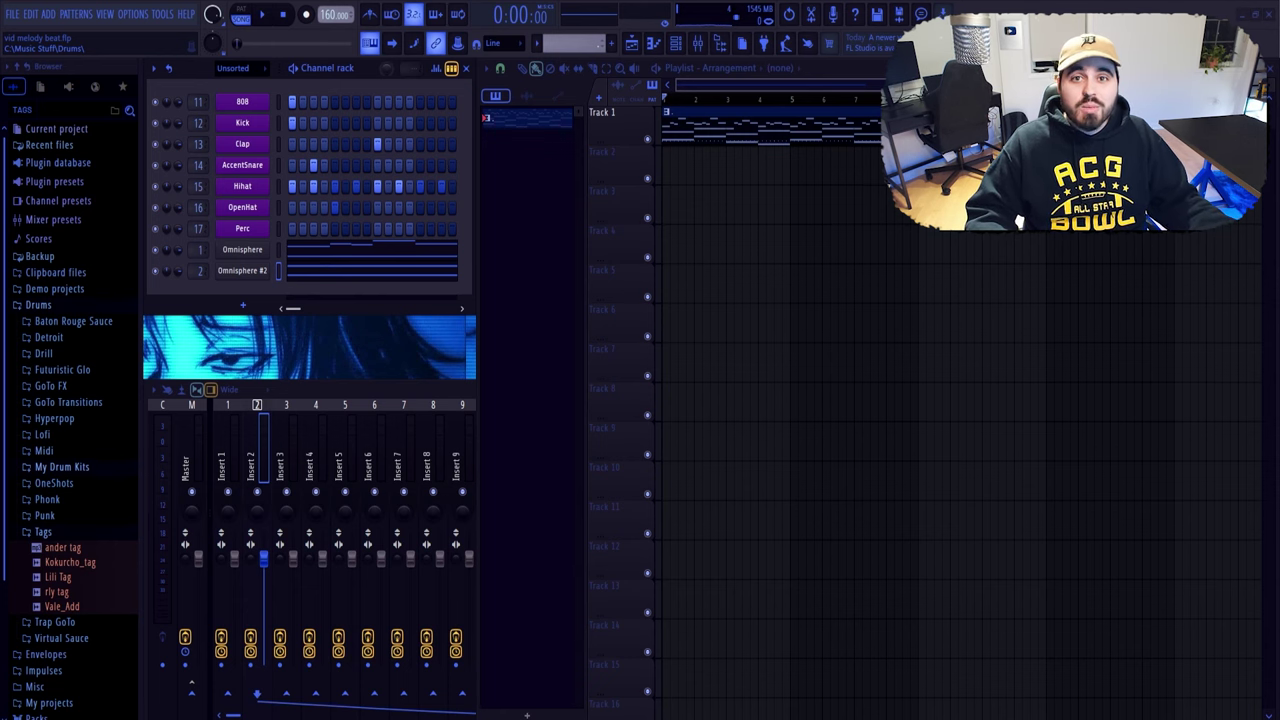
Step: Load the Overgloom Gross Beat Bank from the Q4 Kit's Gross Beat Bank folder onto the MELODYBUS mixer track
click(192, 690)
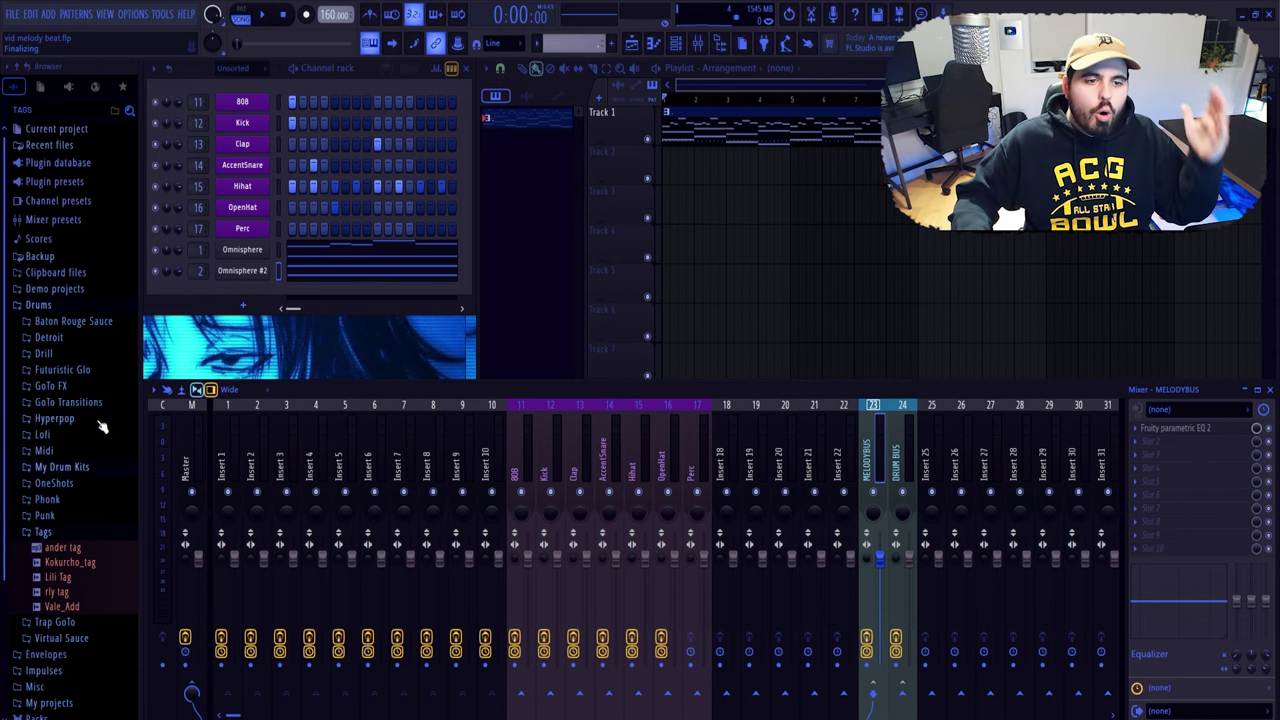
click(80, 470)
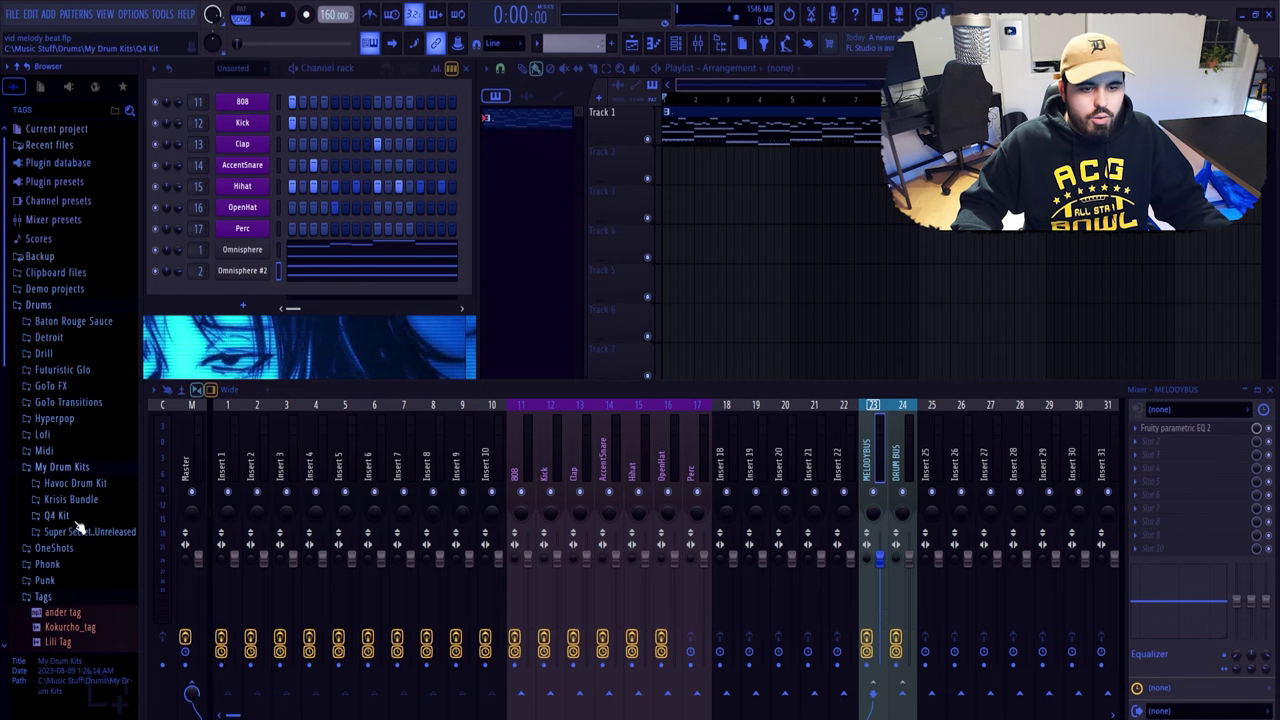
click(77, 520)
click(80, 446)
click(100, 478)
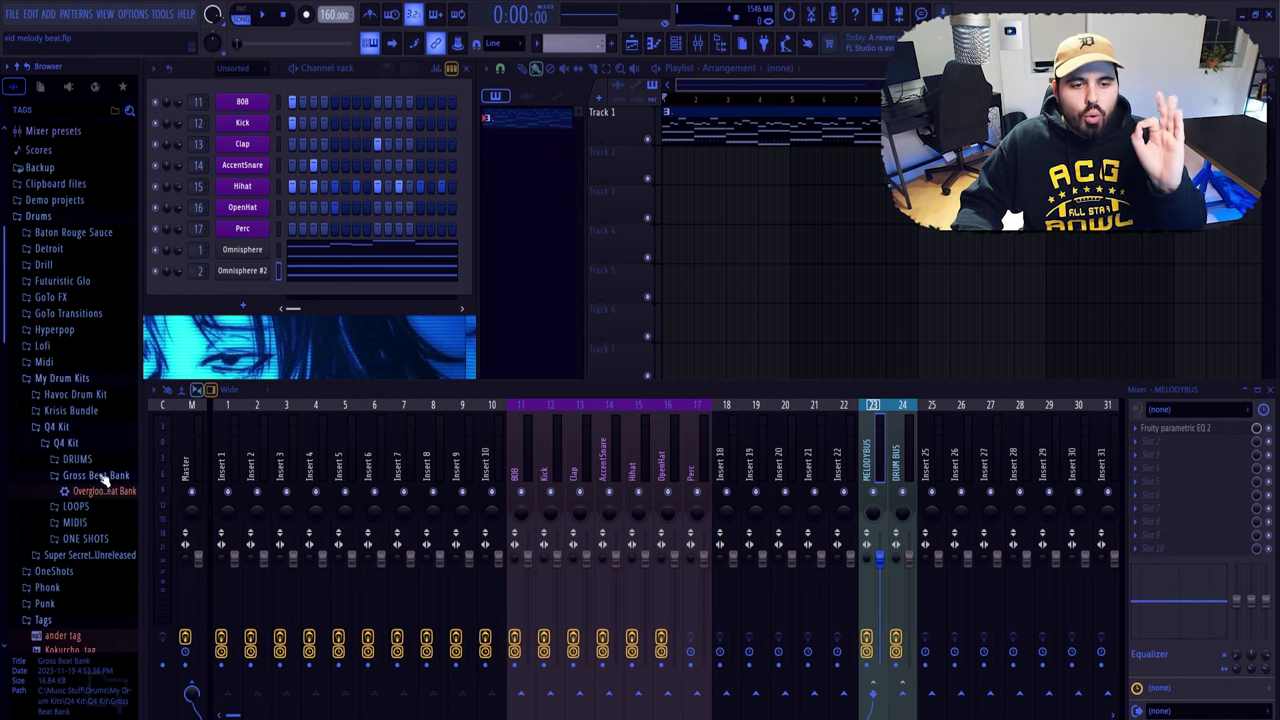
drag(102, 491, 1265, 400)
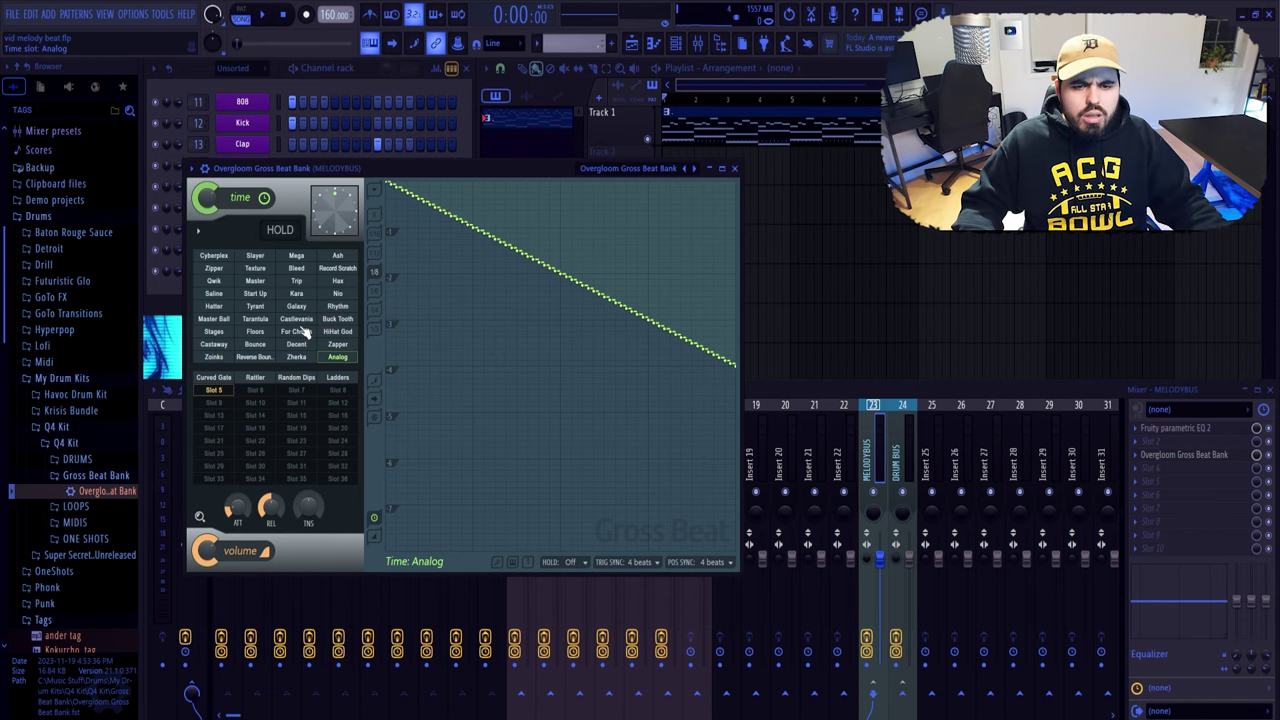
Step: Apply the Cyberplex time preset and Rattler volume preset in Gross Beat during playback and close the plugin
key(space)
click(213, 255)
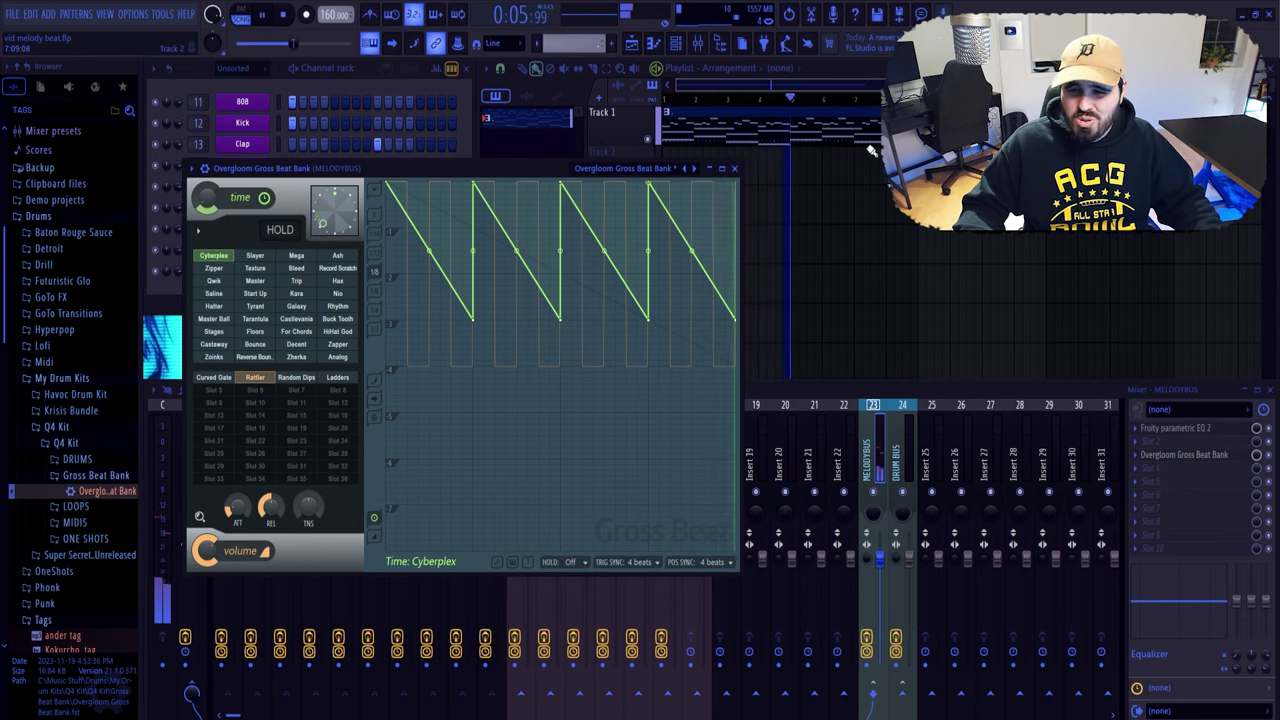
click(734, 168)
key(space)
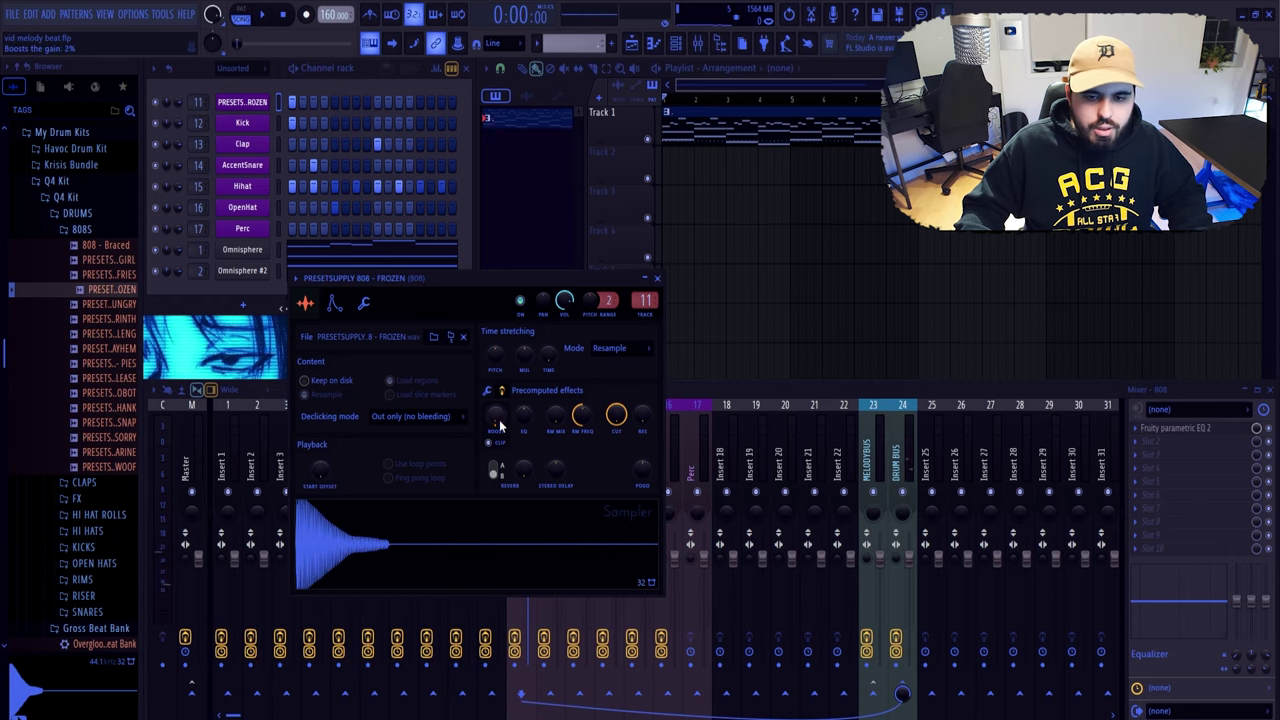
Step: Play the beat with the PRESETSUPPLY 808 - FROZEN sample, close its channel settings and check the 808 level in the mixer
key(F7)
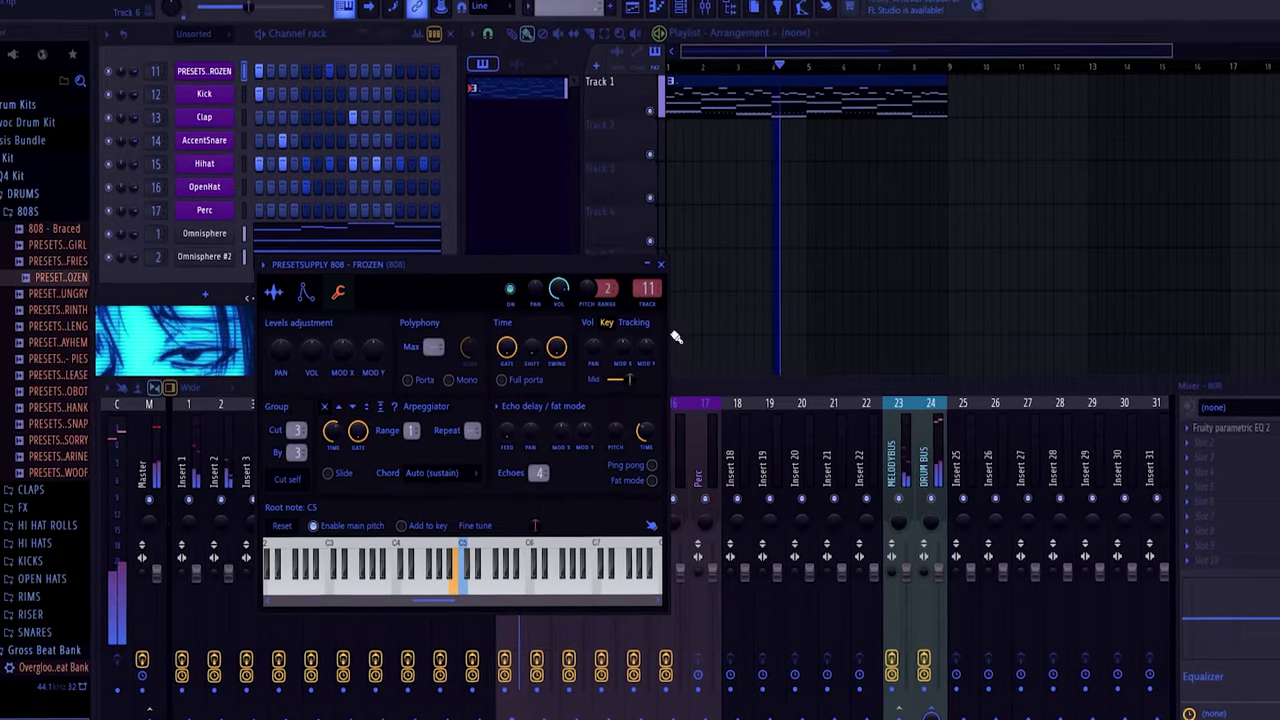
click(667, 279)
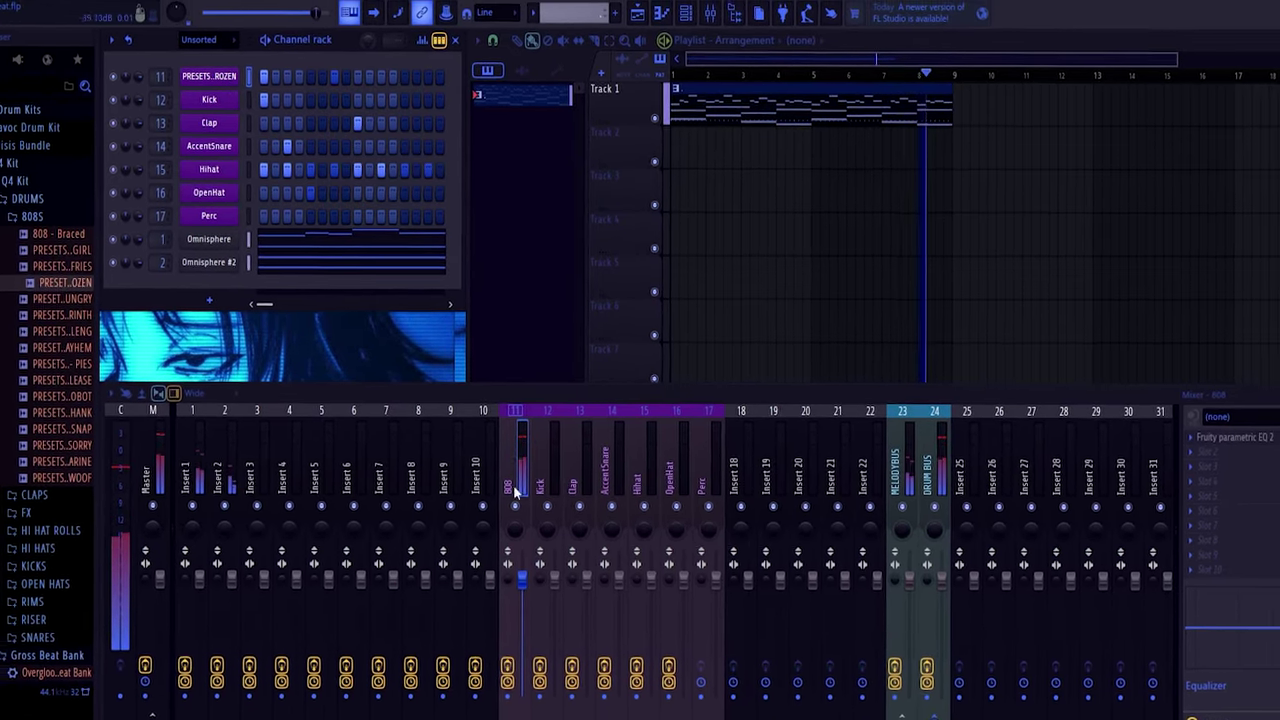
click(200, 485)
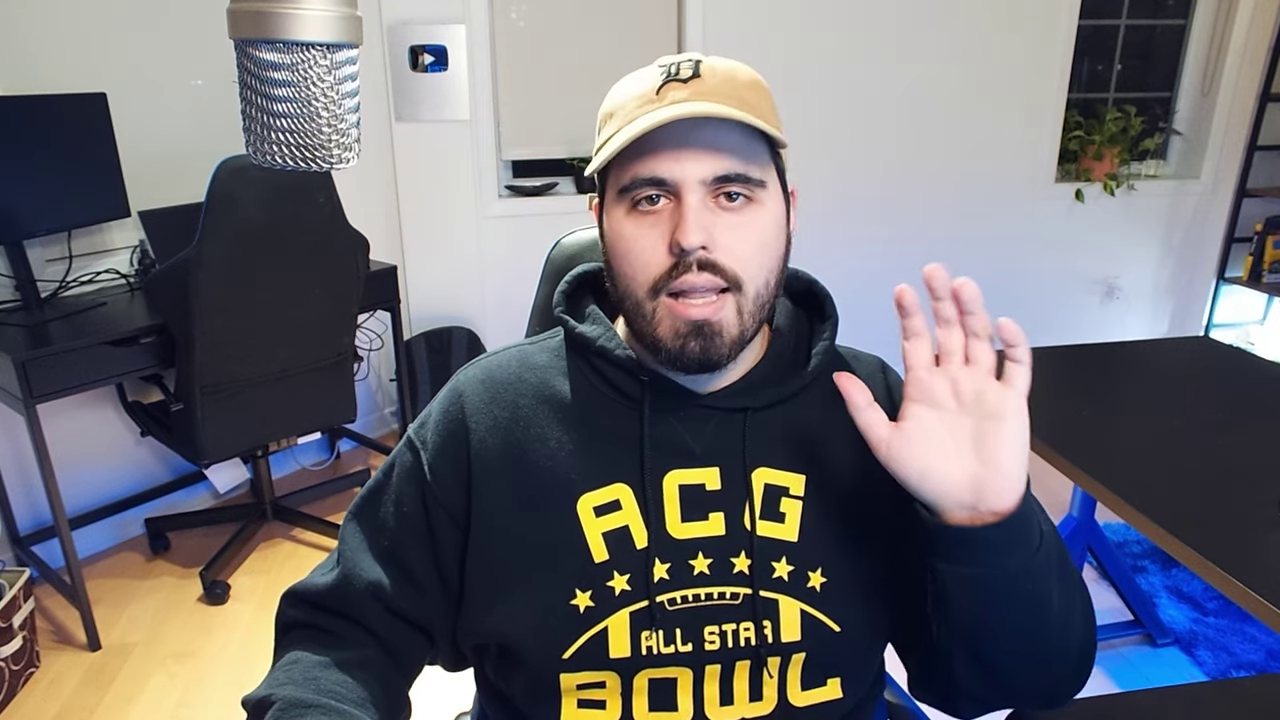